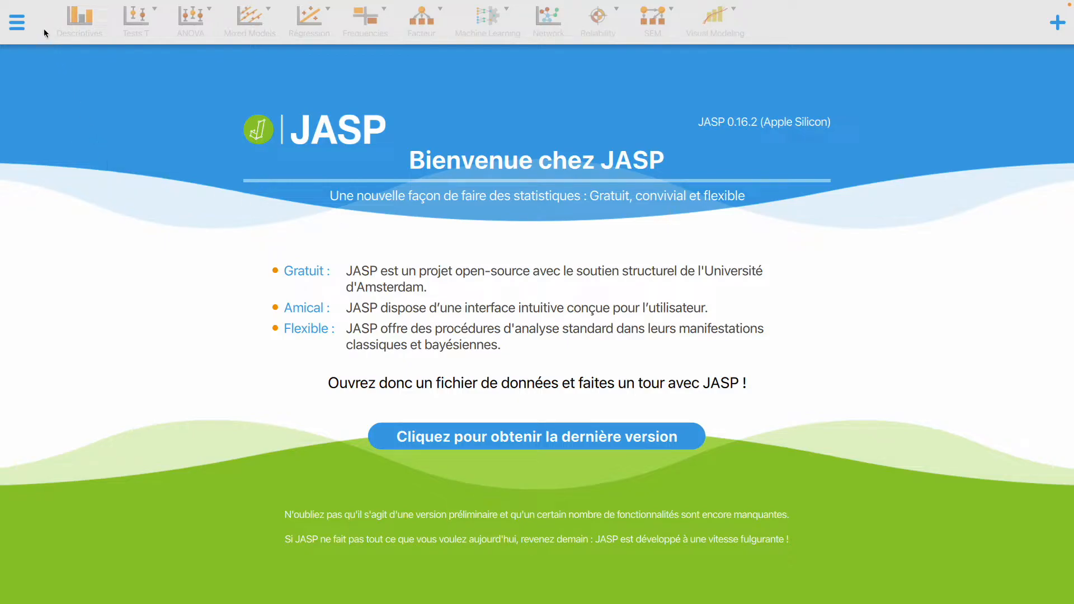
Open the recent data file Jump height correlation.csv
left_click(17, 23)
left_click(66, 67)
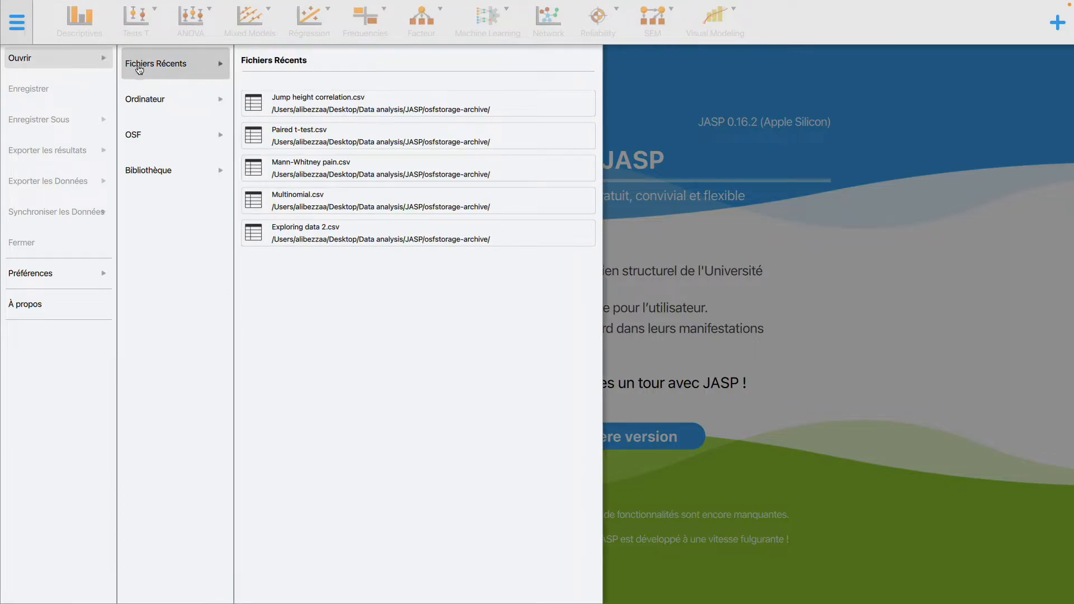
left_click(216, 90)
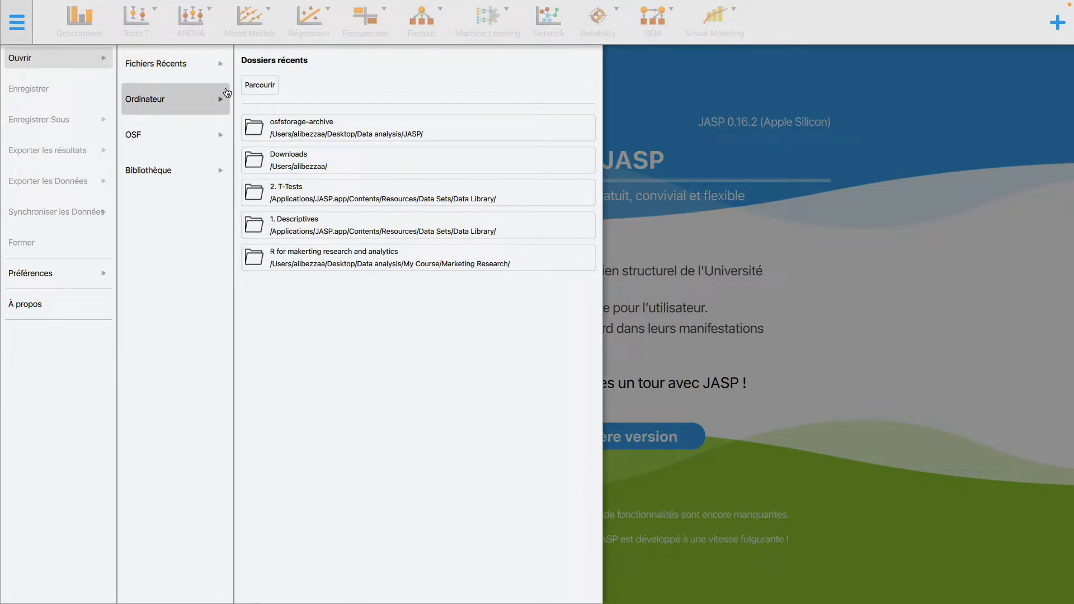
left_click(181, 68)
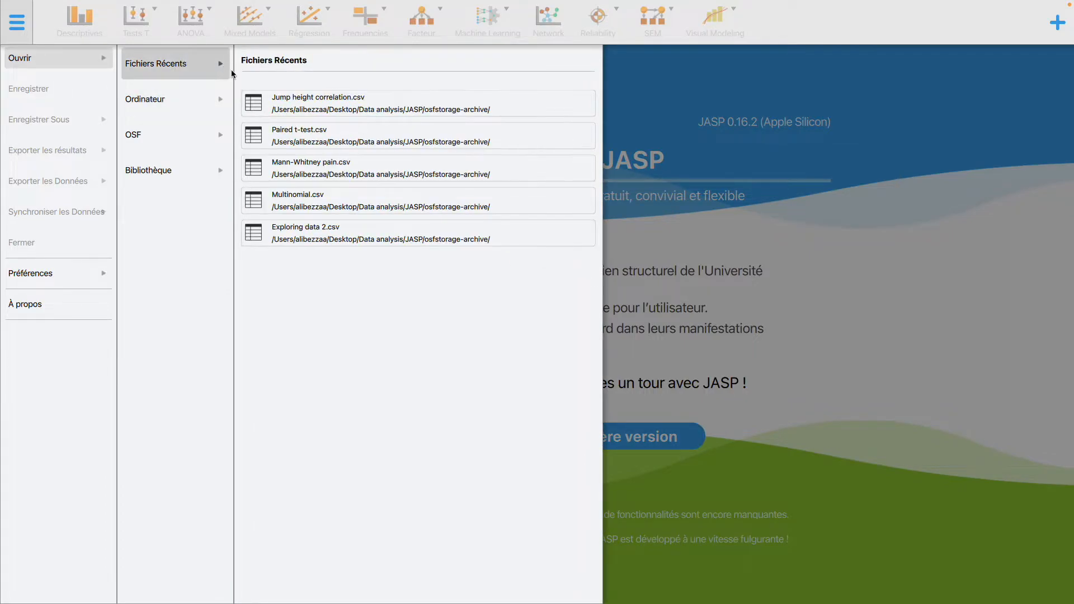
left_click(308, 102)
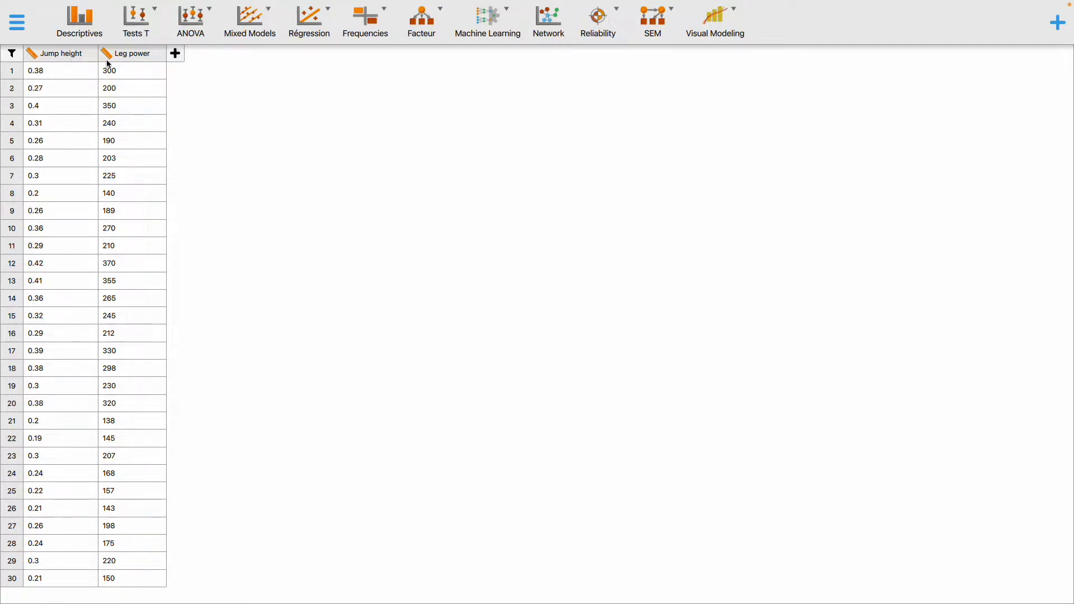
Run descriptive statistics on the variables Jump height and Leg power
left_click(86, 29)
left_click(79, 90)
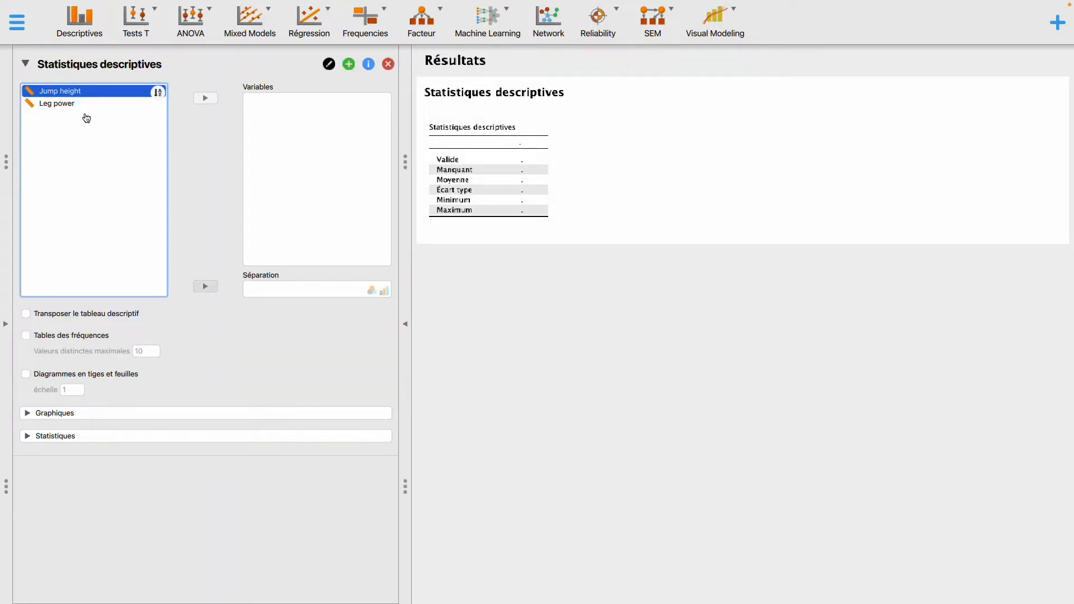
left_click(86, 107, "shift")
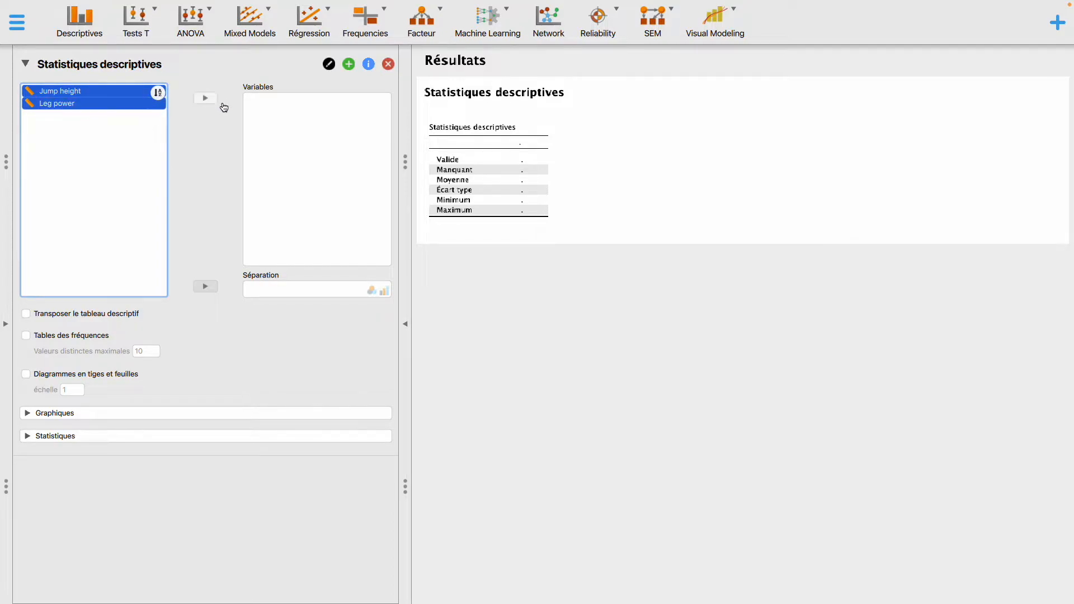
left_click(218, 103)
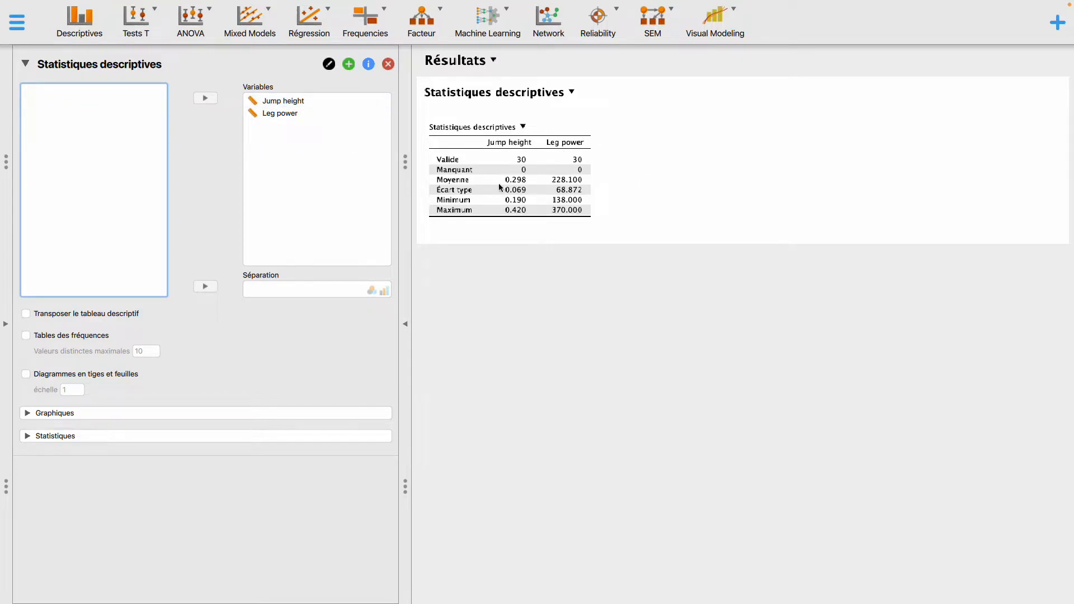
Add boxplots (Boîtes à moustaches) to the descriptives, using a colour palette and outlier labels (Étiquettes aberrantes)
left_click(26, 415)
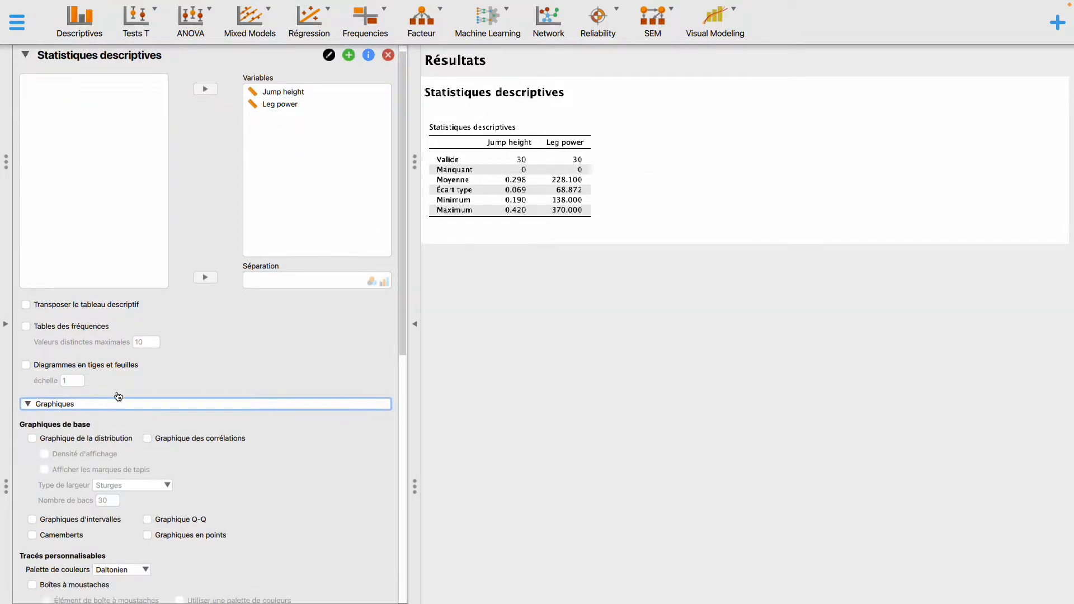
scroll(115, 386, "down", 8)
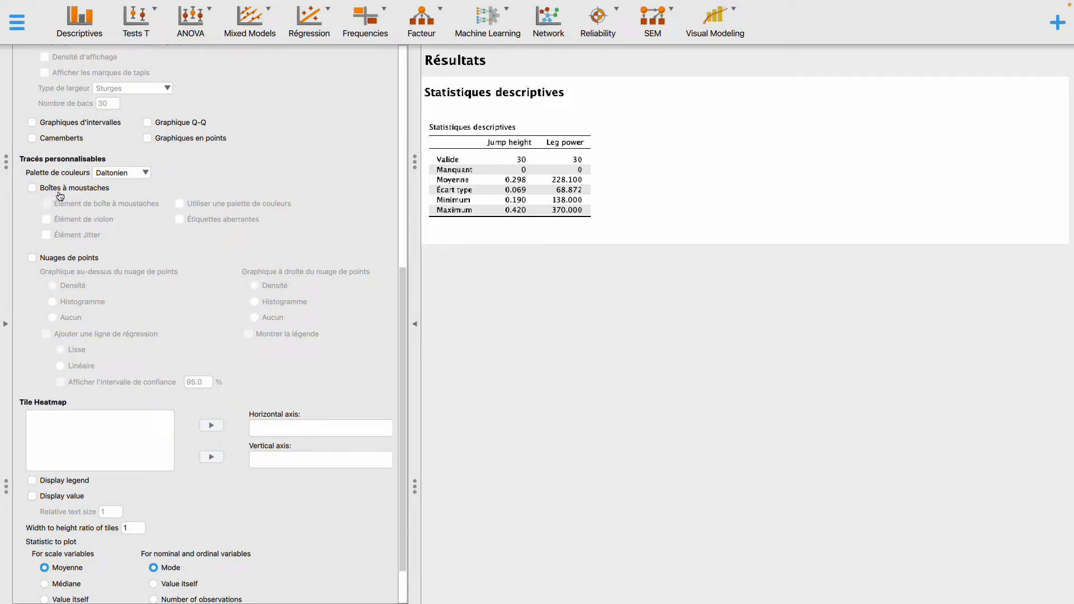
left_click(60, 190)
left_click(189, 205)
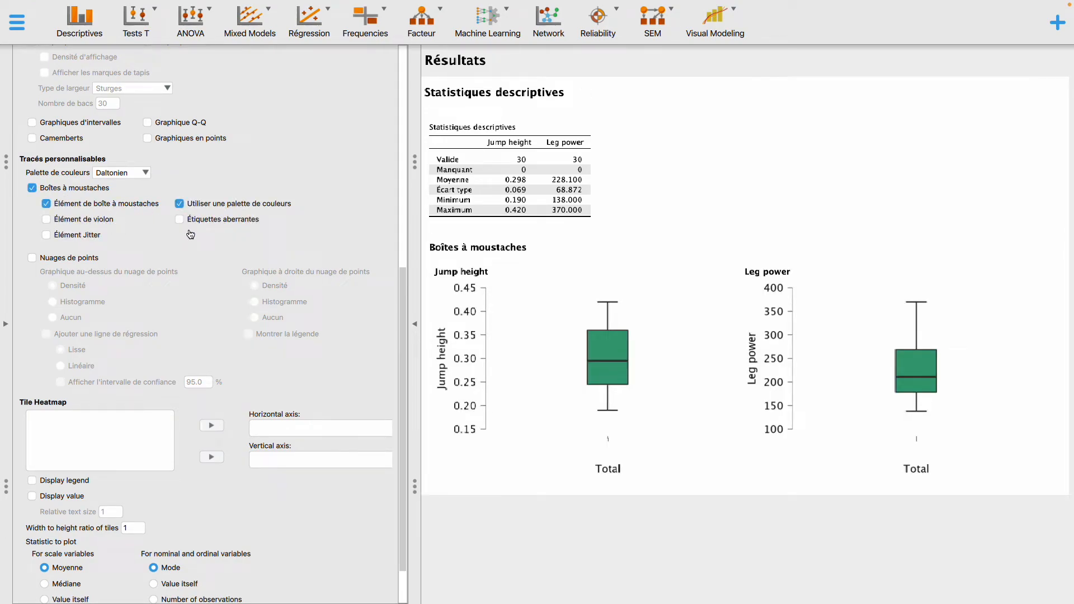
left_click(210, 220)
Run a classical correlation analysis with Jump height and Leg power as the variables
left_click(317, 34)
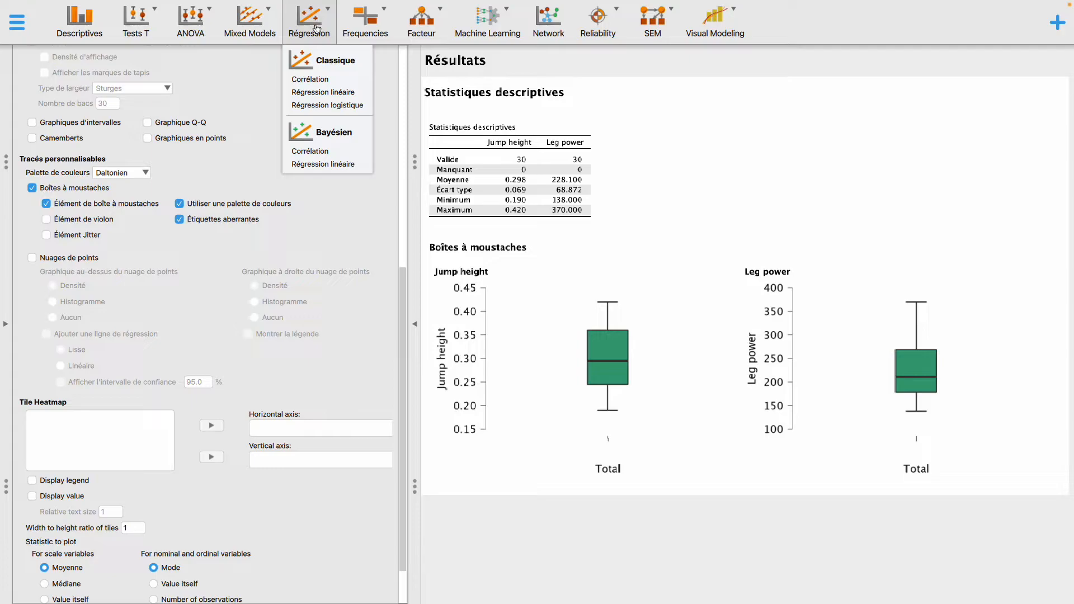
left_click(311, 79)
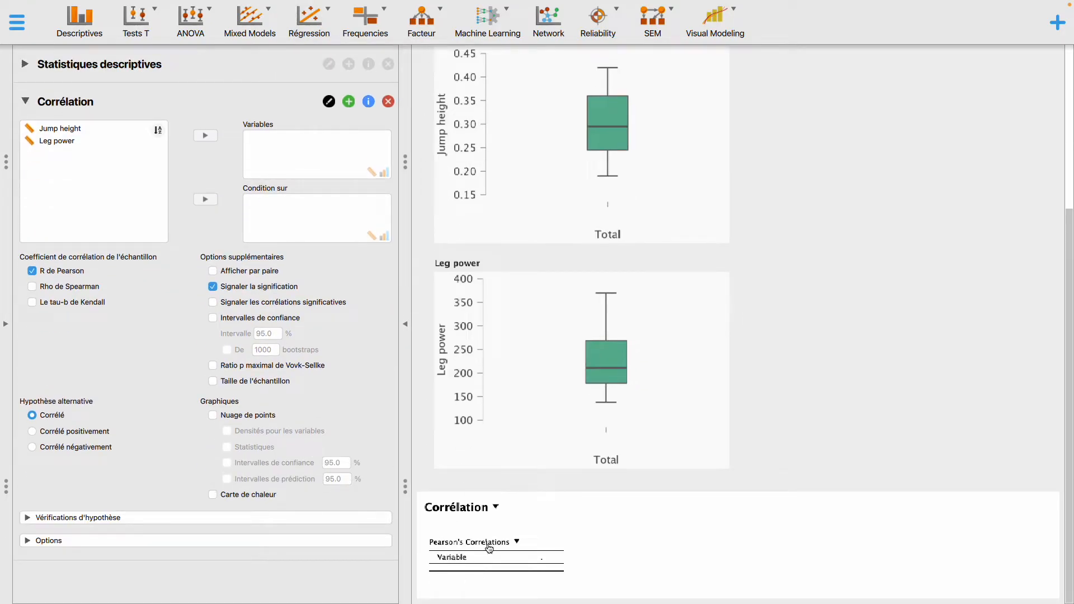
left_click(94, 129)
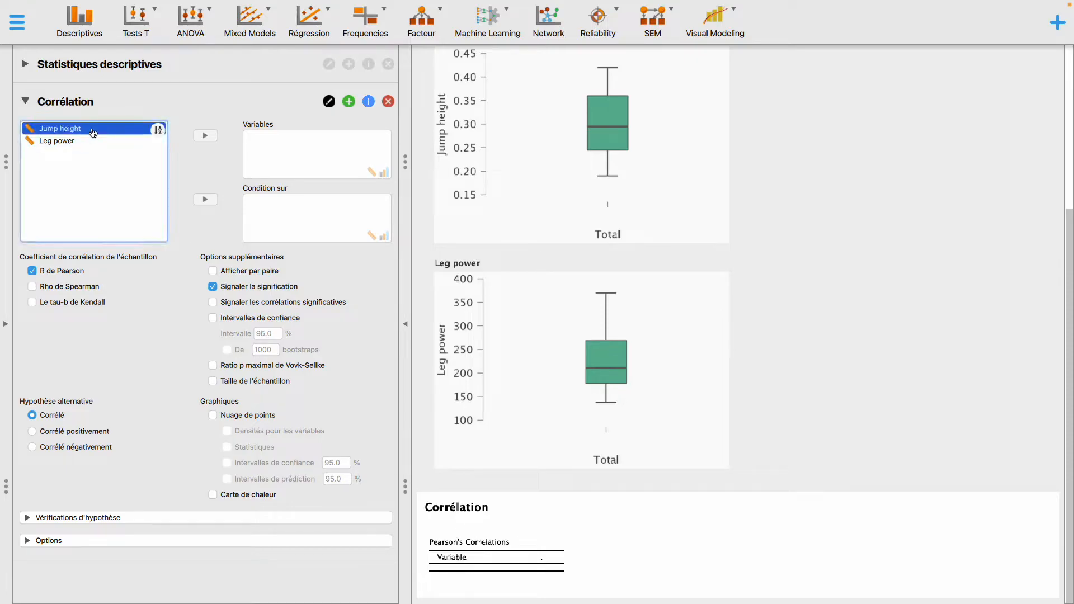
left_click(92, 141, "shift")
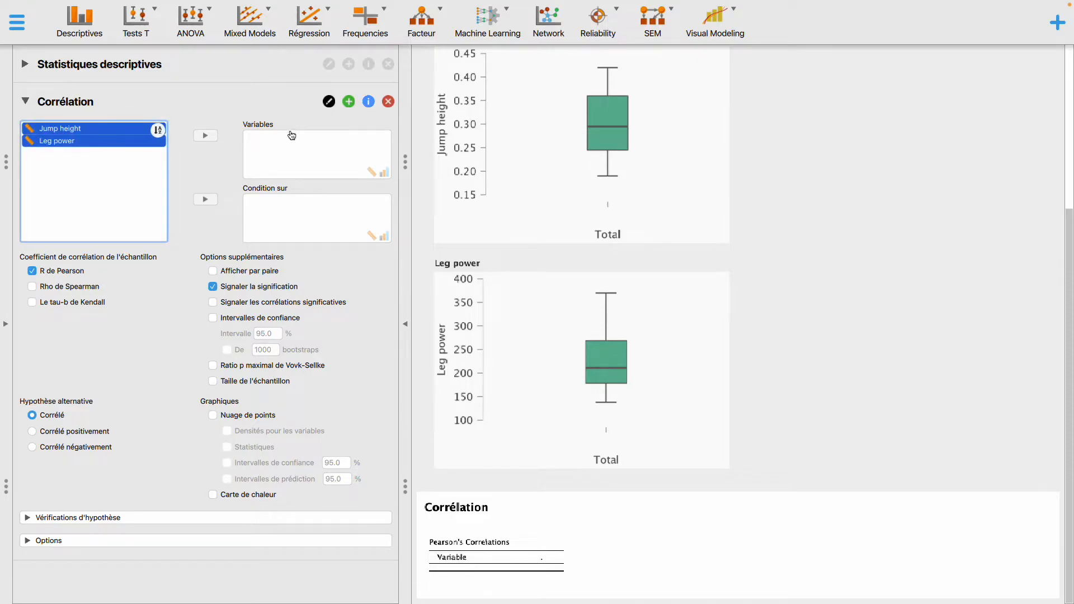
left_click(205, 136)
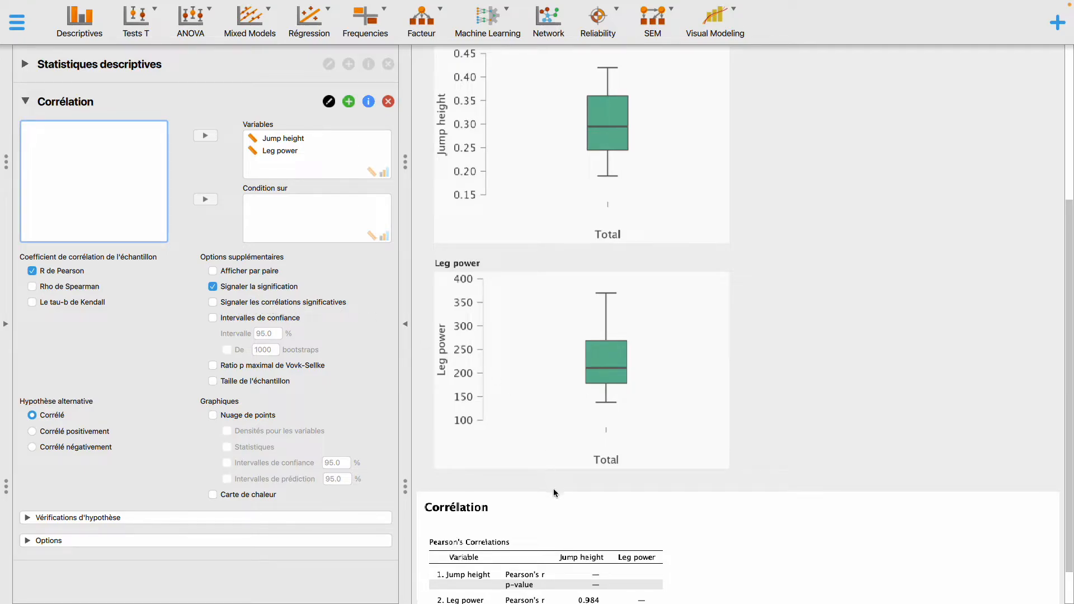
scroll(553, 487, "down", 1)
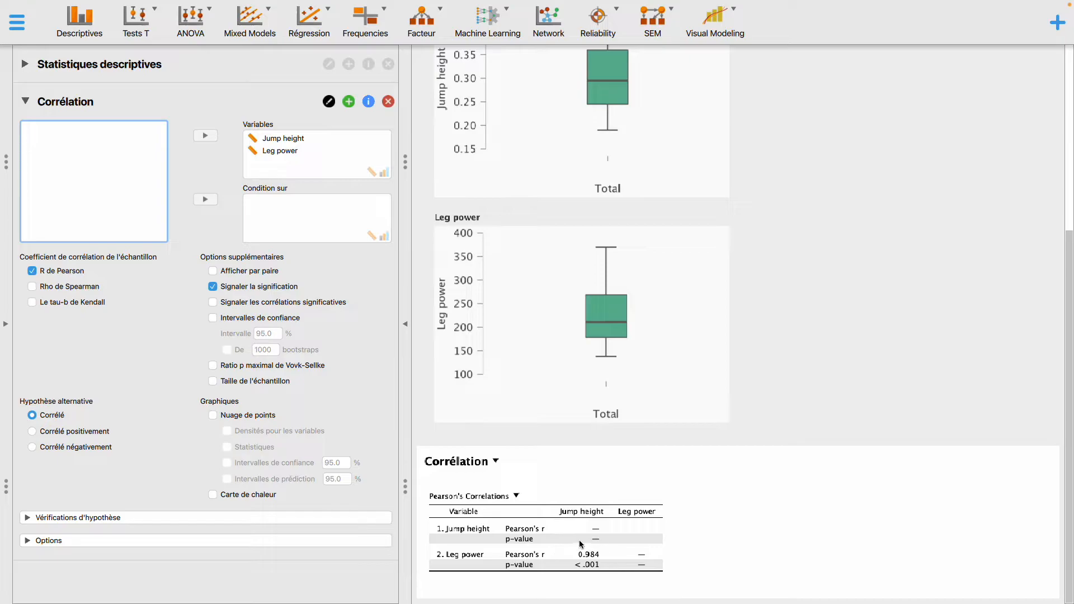
Flag the significant correlations and add a scatter plot (Nuage de points) to the correlation analysis
left_click(253, 304)
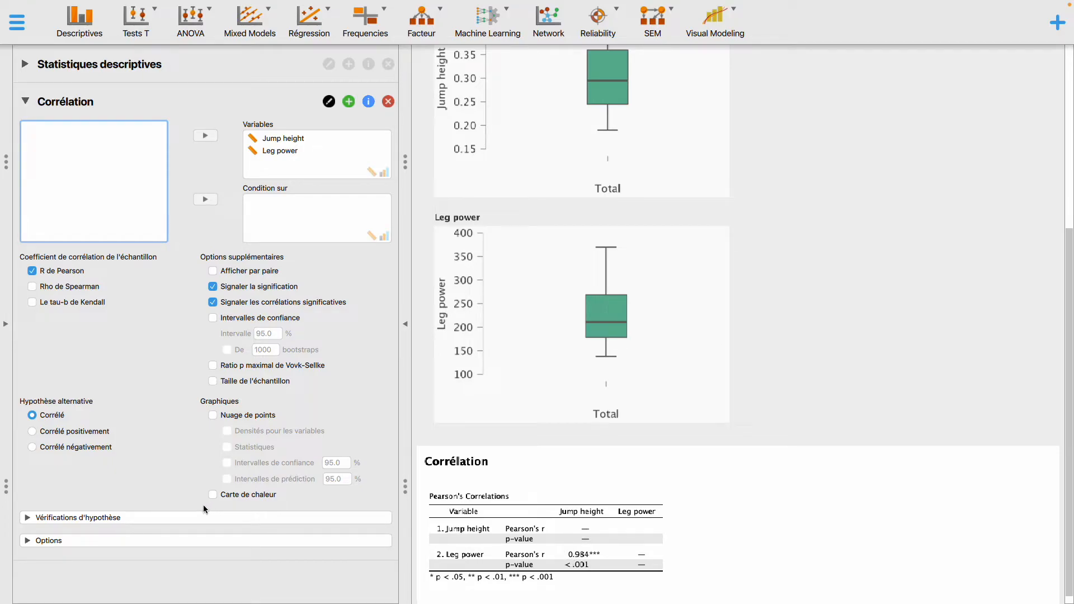
left_click(216, 419)
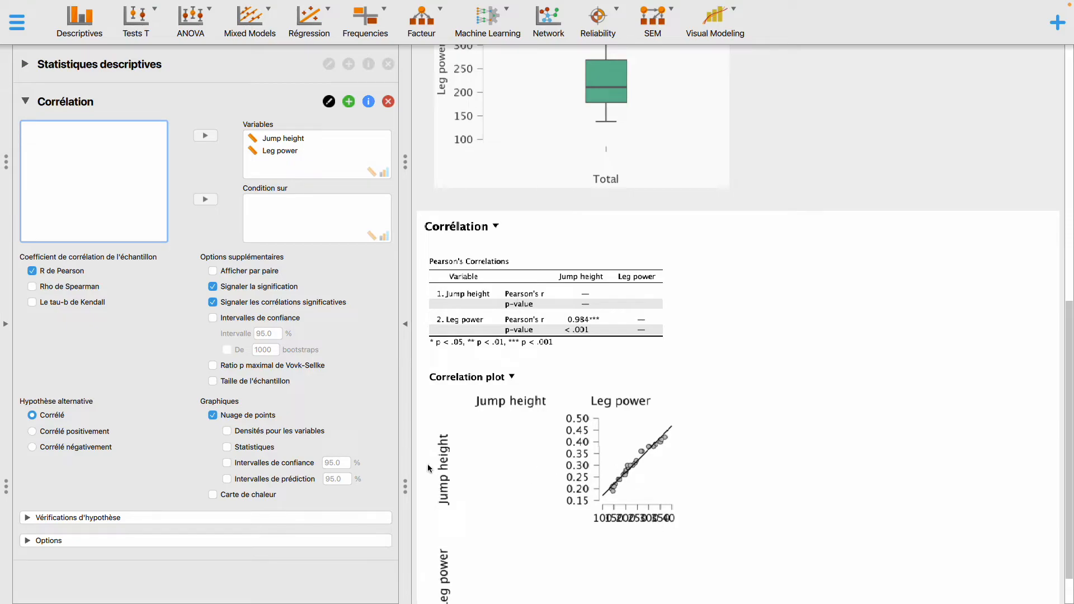
Try adding a heatmap (Carte de chaleur) to the correlation results, and remove it after viewing
left_click(237, 499)
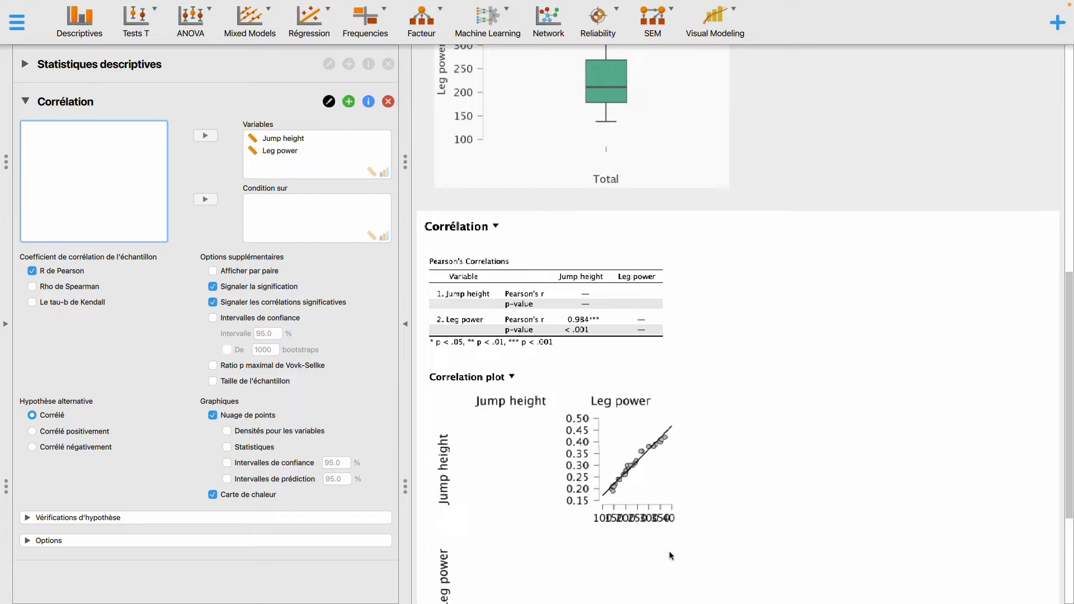
scroll(670, 549, "down", 2)
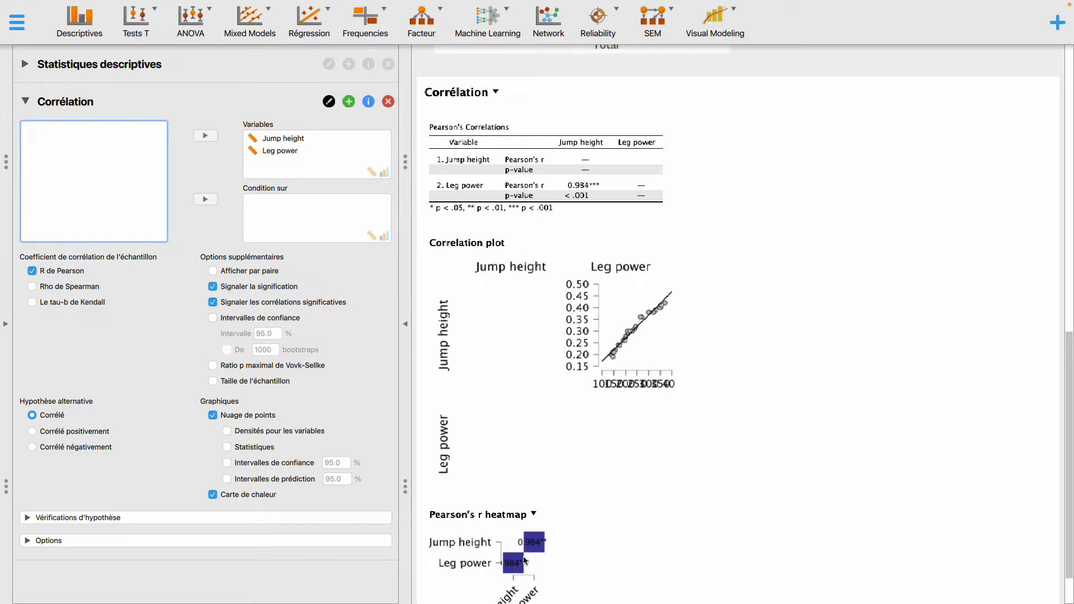
left_click(214, 495)
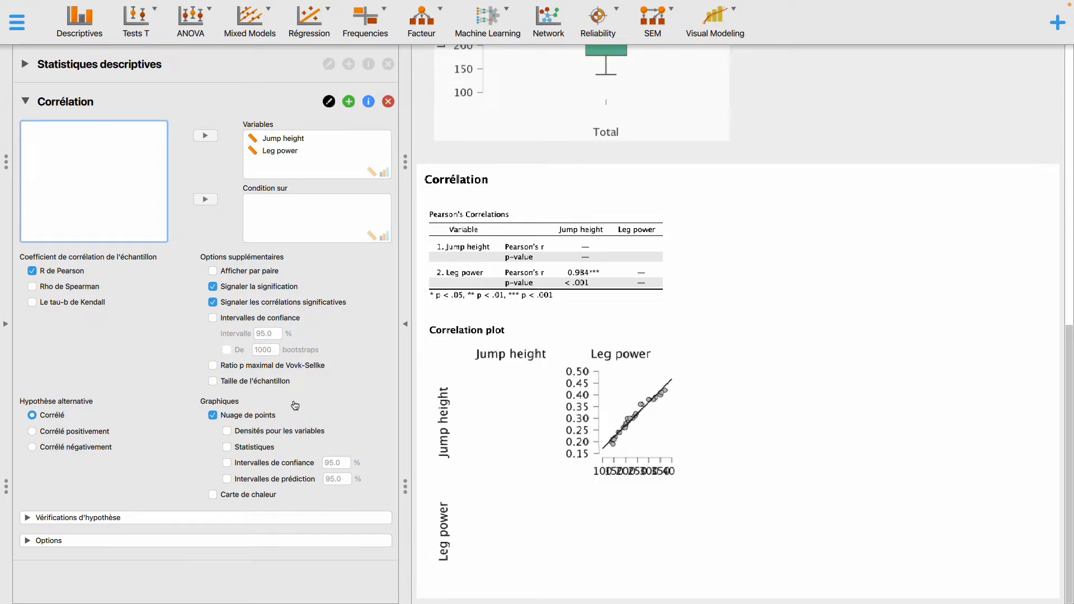
Compare the pairwise display (Afficher par paire) of the correlation results with the matrix display, ending on the matrix
left_click(260, 272)
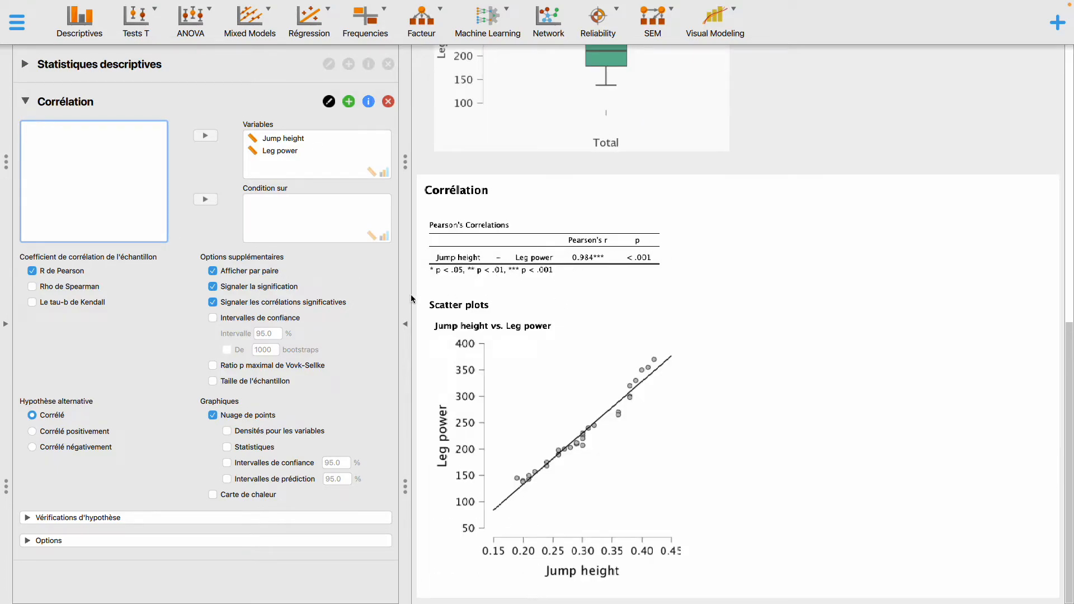
left_click(266, 275)
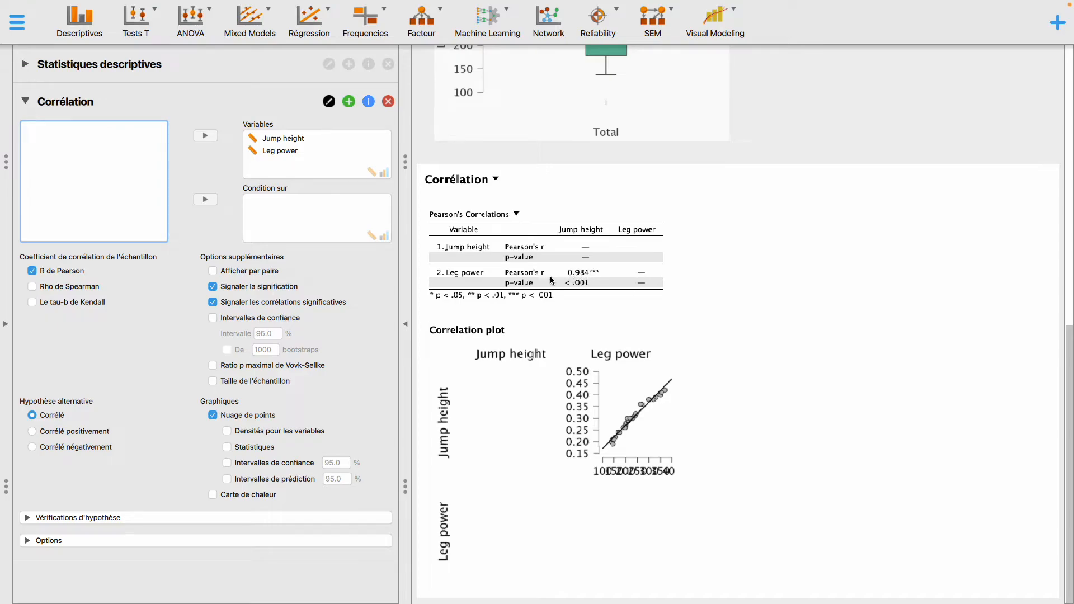
left_click(262, 275)
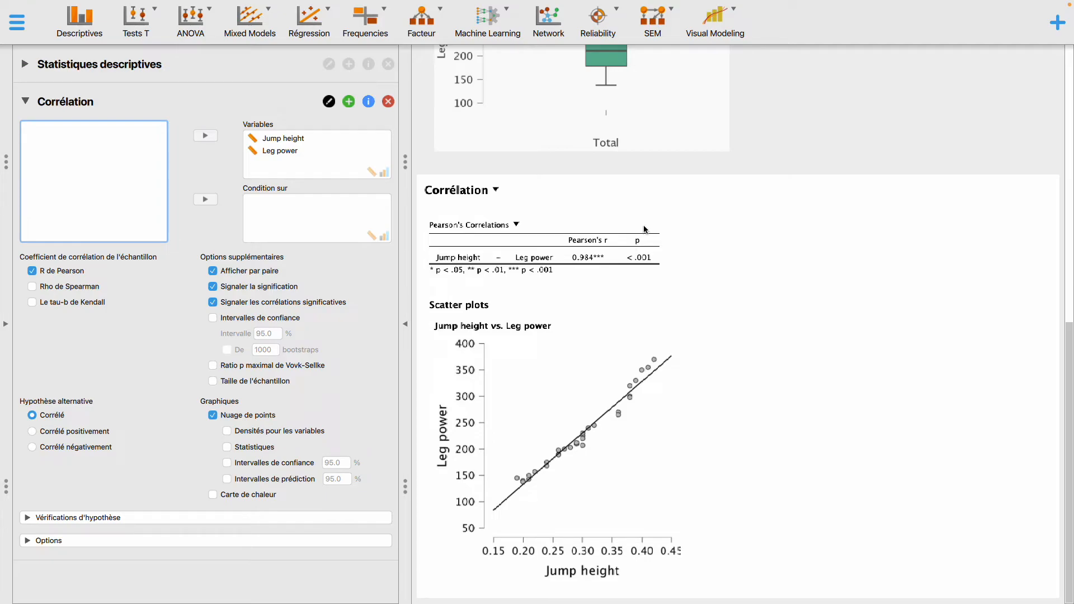
left_click(249, 272)
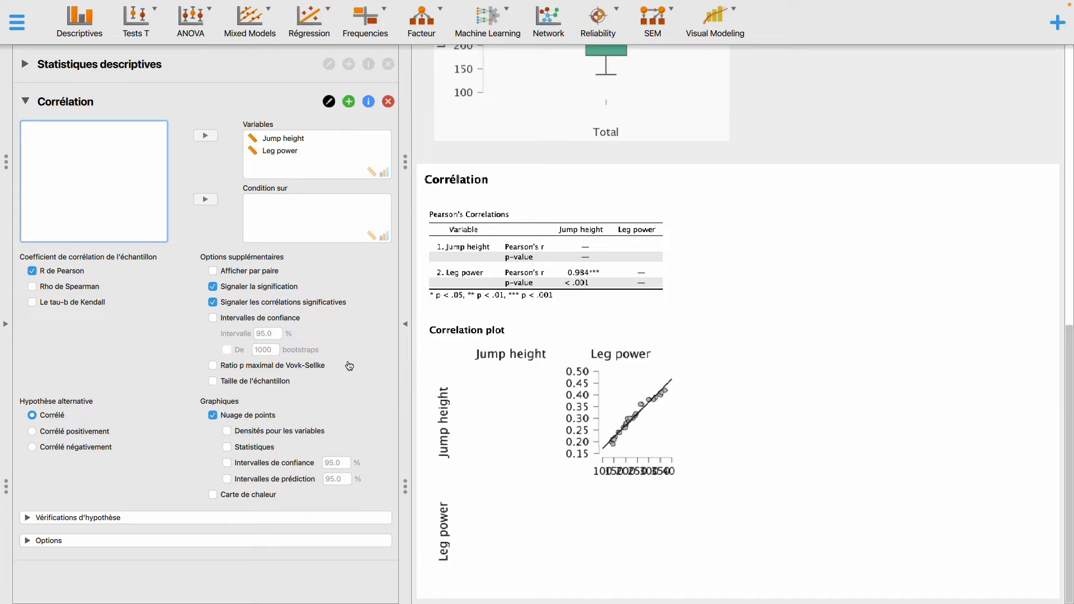
scroll(608, 333, "up", 3)
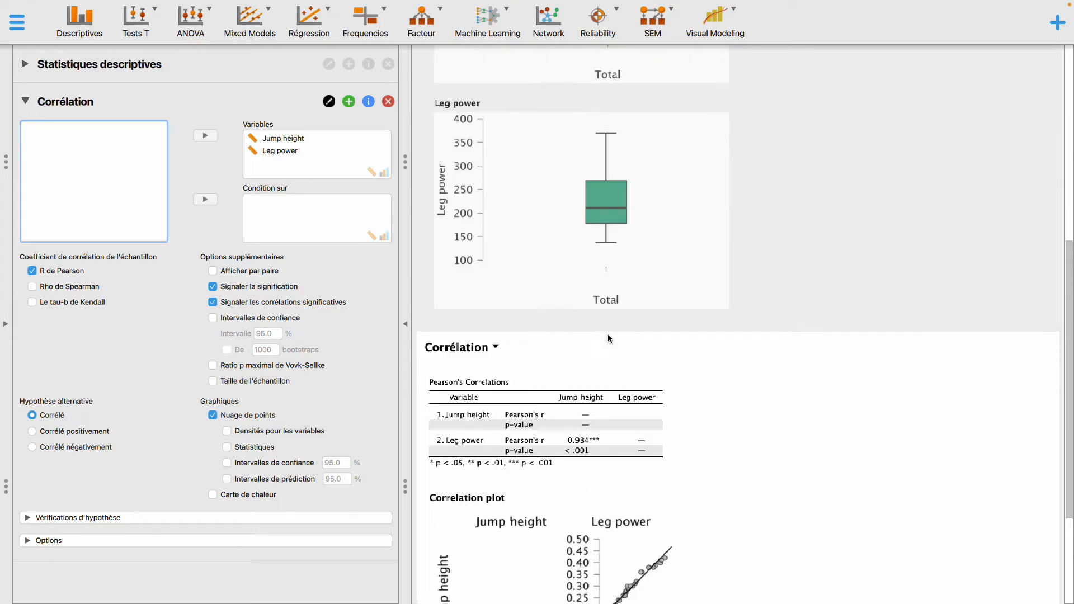
scroll(607, 336, "up", 3)
scroll(608, 341, "down", 5)
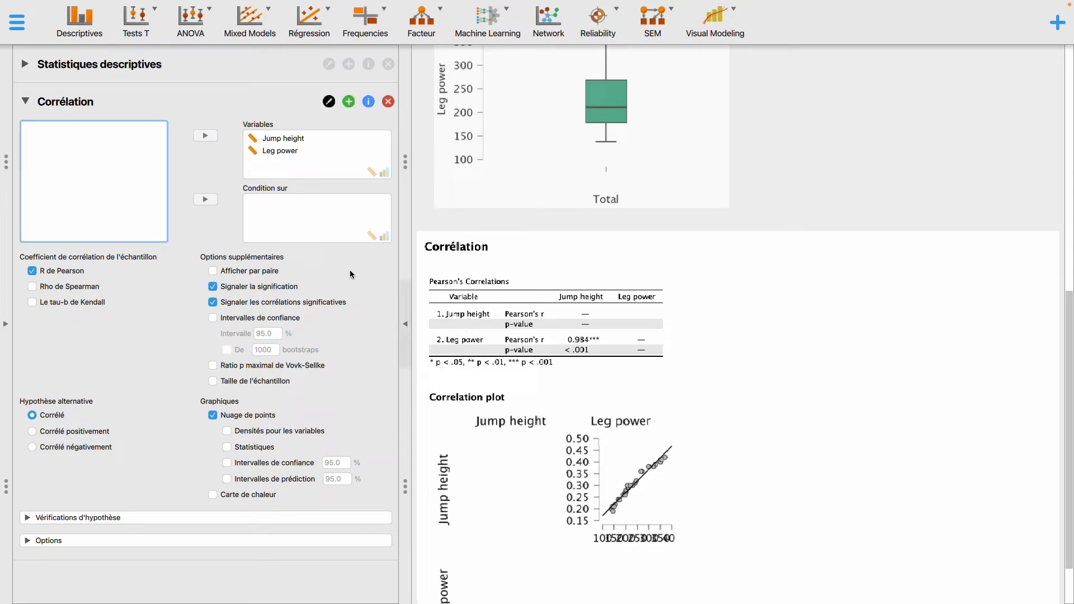
Switch to the Word document and examine the r value reported in the Pearson correlation paragraph
left_click(31, 21)
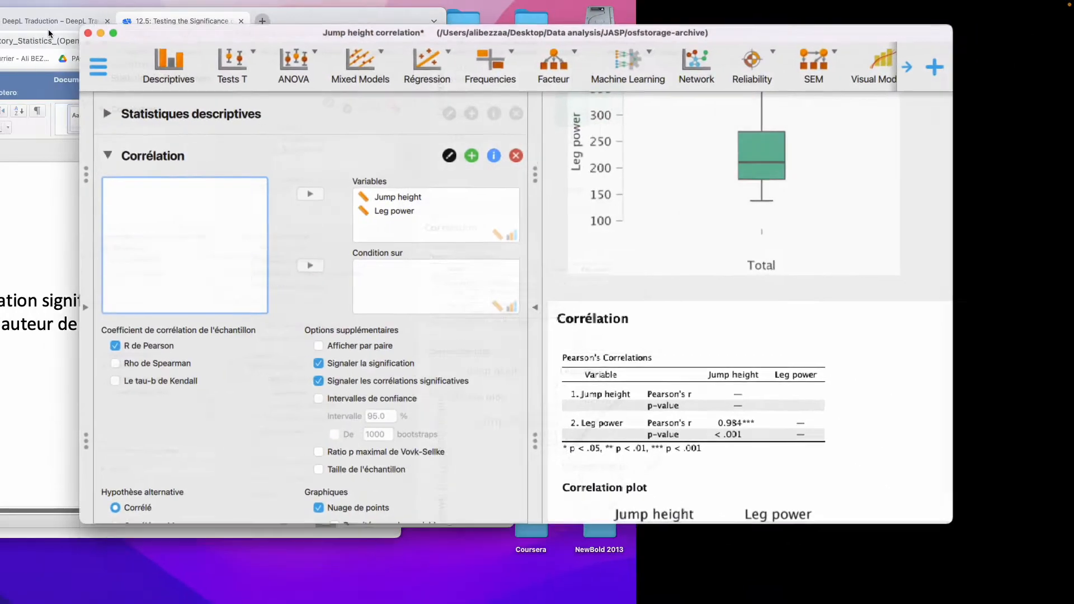
left_click(104, 82)
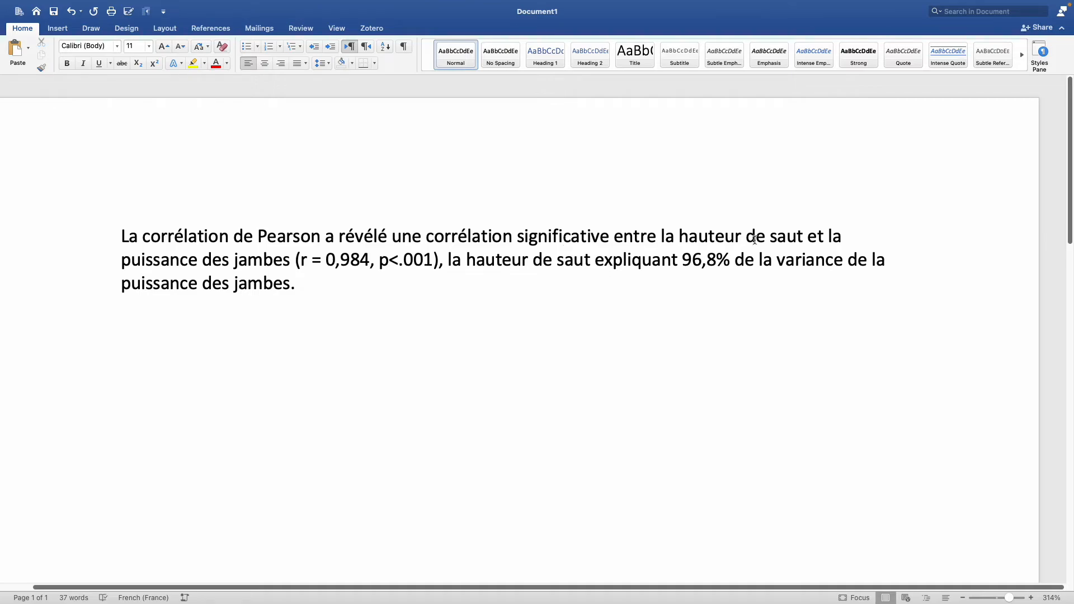
left_click_drag(301, 260, 376, 258)
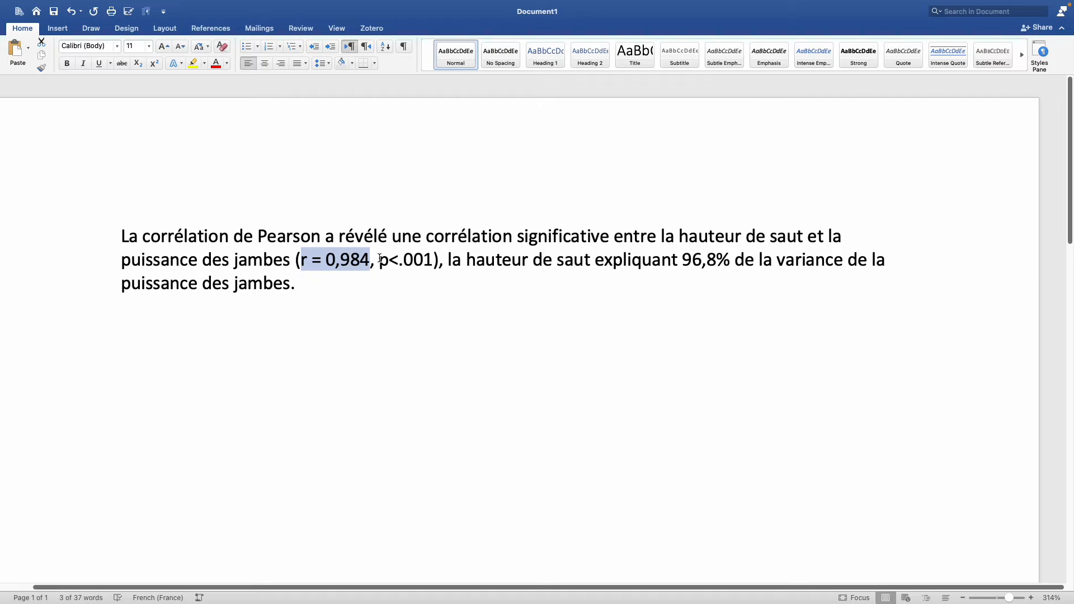
left_click(377, 259)
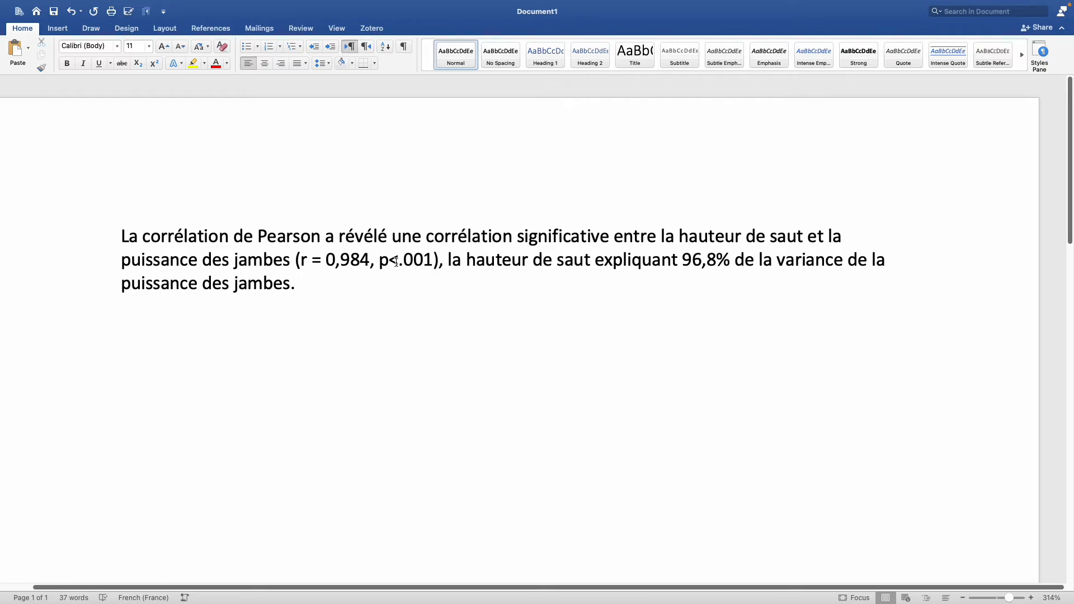
left_click(368, 261)
Handwrite "r² = 0.968" with the pink pen below the Pearson correlation paragraph
left_click(295, 353)
left_click(91, 28)
left_click(109, 54)
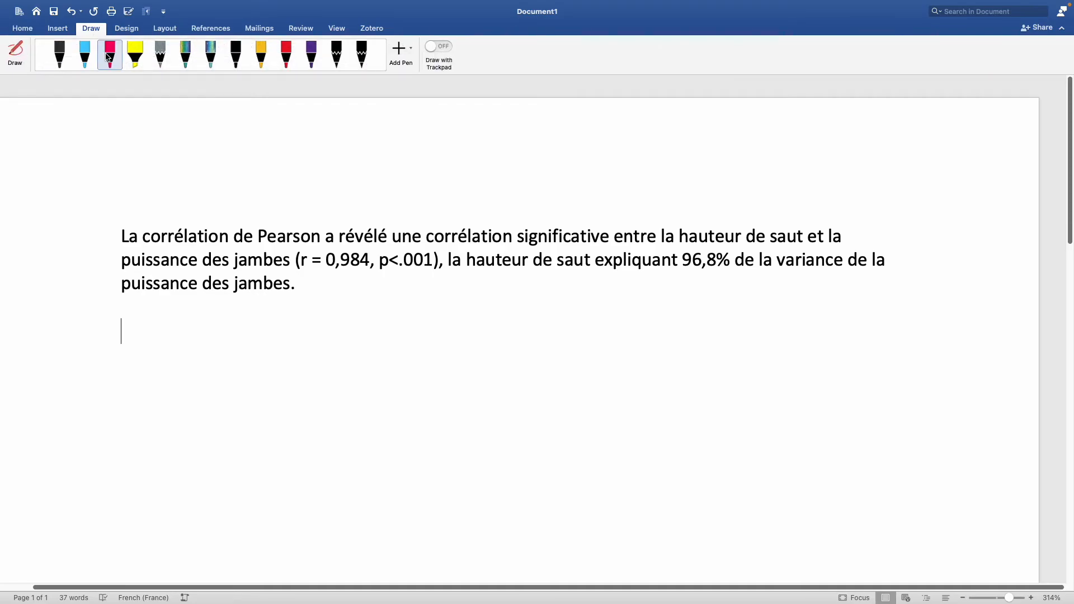
mouse_move(259, 375)
left_mouse_down()
mouse_move(285, 346)
mouse_move(349, 367)
left_mouse_up()
left_click_drag(336, 378, 345, 378)
left_click(415, 359)
mouse_move(425, 359)
left_mouse_down()
mouse_move(440, 364)
mouse_move(441, 353)
mouse_move(457, 375)
mouse_move(478, 352)
mouse_move(484, 382)
left_mouse_up()
mouse_move(497, 340)
left_mouse_down()
mouse_move(501, 372)
mouse_move(530, 386)
mouse_move(508, 348)
left_mouse_up()
Underline 96,8% in the paragraph with the pink pen and handwrite "⇒ ×100" after 0.968
left_click_drag(676, 272, 718, 272)
mouse_move(574, 377)
left_mouse_down()
mouse_move(591, 369)
mouse_move(588, 385)
mouse_move(621, 385)
mouse_move(612, 385)
left_mouse_up()
mouse_move(625, 382)
left_mouse_down()
mouse_move(638, 365)
mouse_move(643, 392)
mouse_move(671, 361)
mouse_move(678, 395)
mouse_move(686, 364)
left_mouse_up()
Draw a bracket under the handwritten r² and underline "hauteur de saut" before "expliquant" in the paragraph
mouse_move(215, 381)
left_mouse_down()
mouse_move(308, 436)
mouse_move(325, 373)
mouse_move(292, 401)
left_mouse_up()
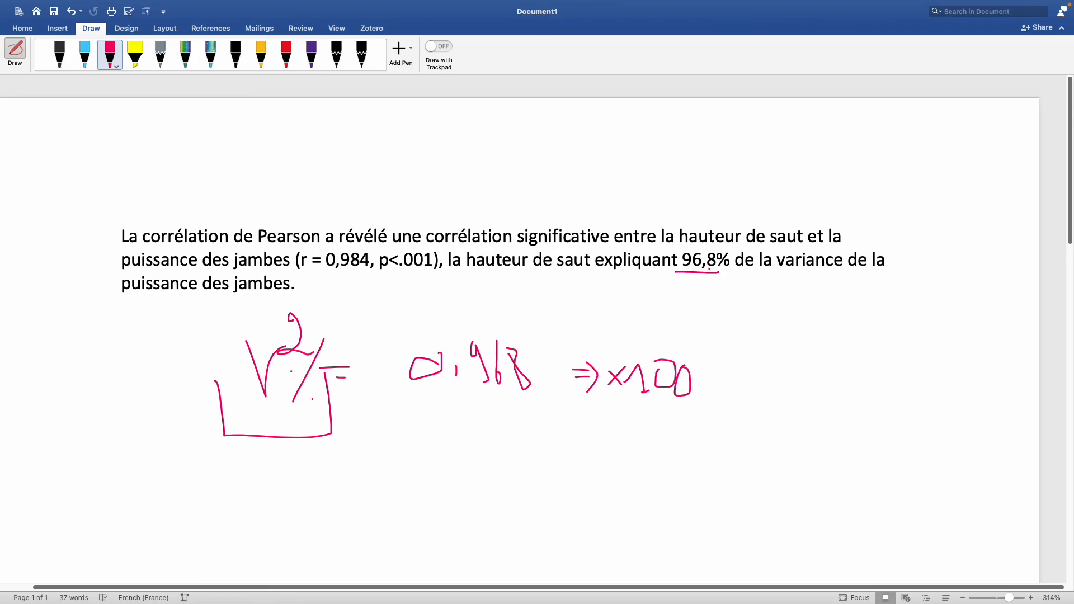
left_click_drag(488, 271, 579, 271)
mouse_move(783, 6)
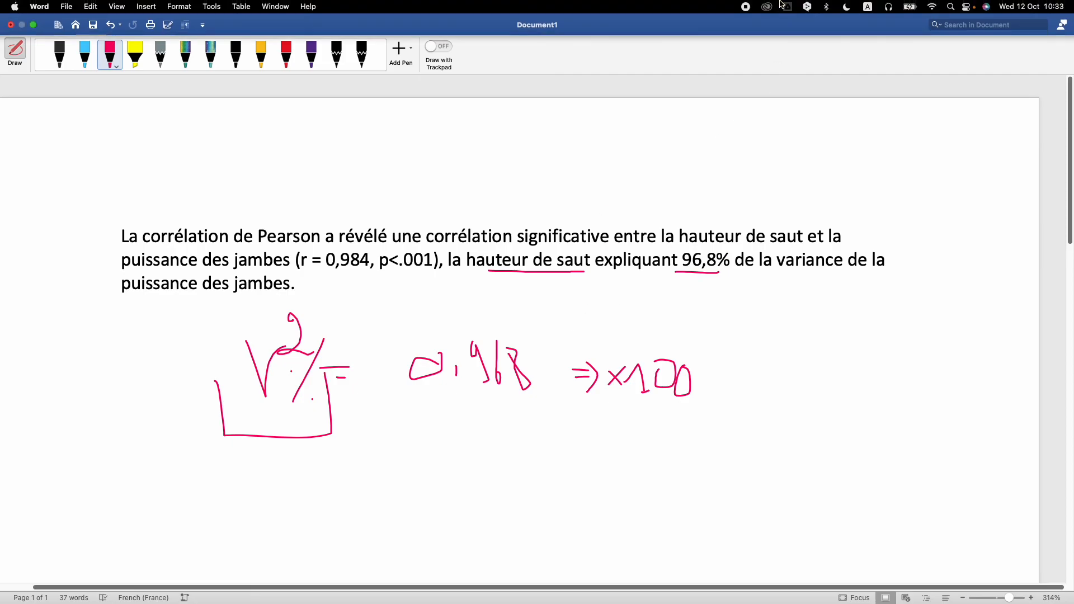